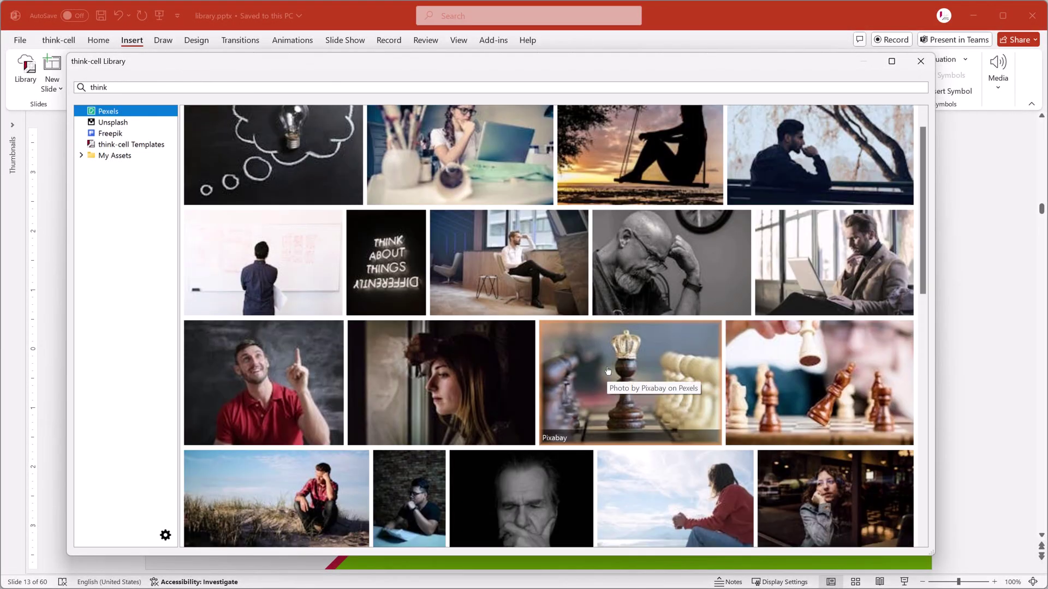
# Scroll down through the think-cell Library sources and their slides
pyautogui.scroll(-1, 608, 371)
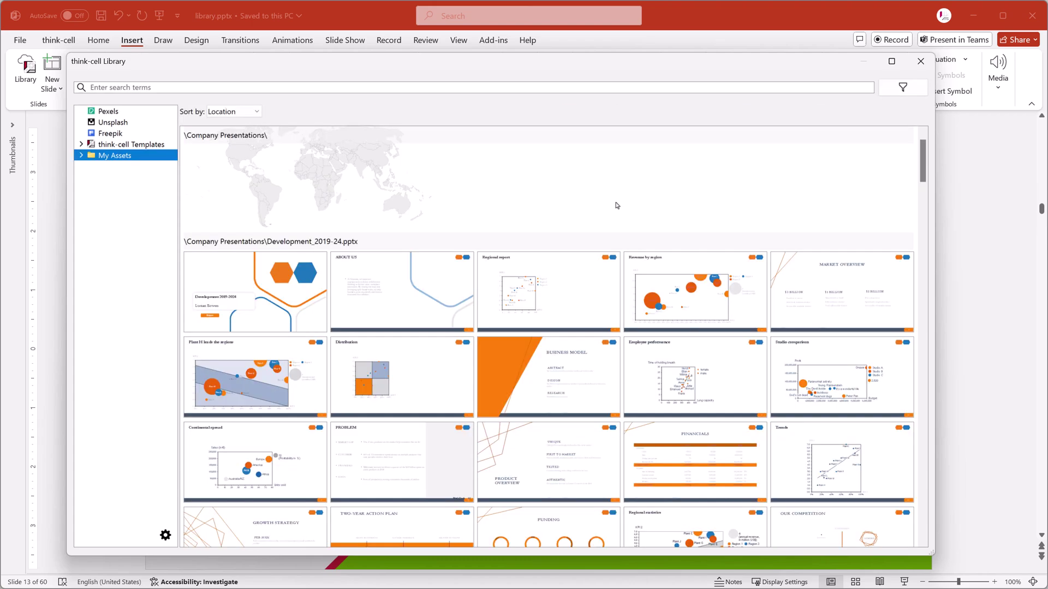
pyautogui.scroll(-5, 619, 213)
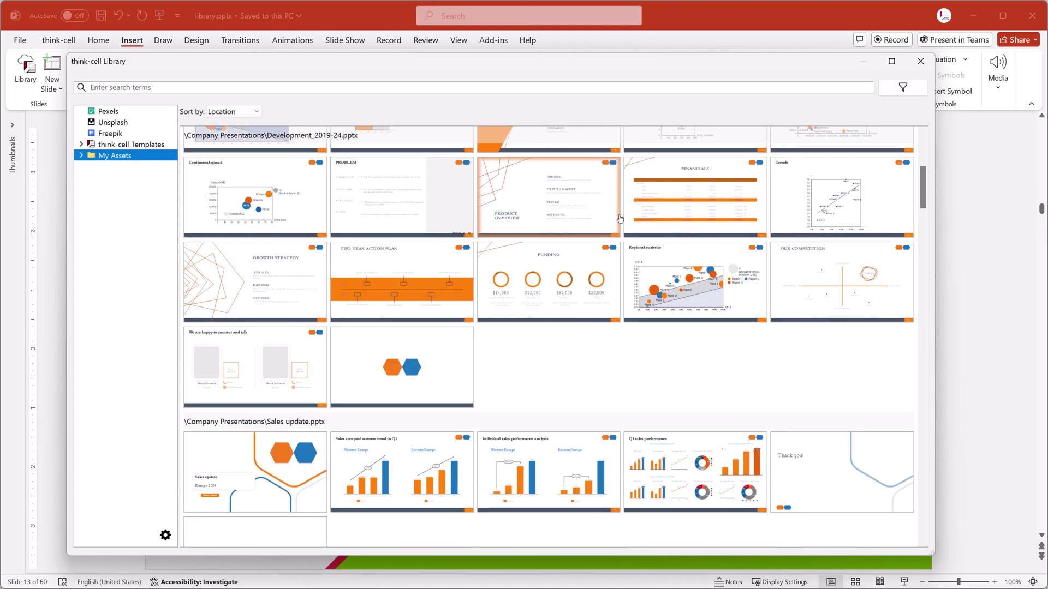
pyautogui.scroll(-8, 620, 219)
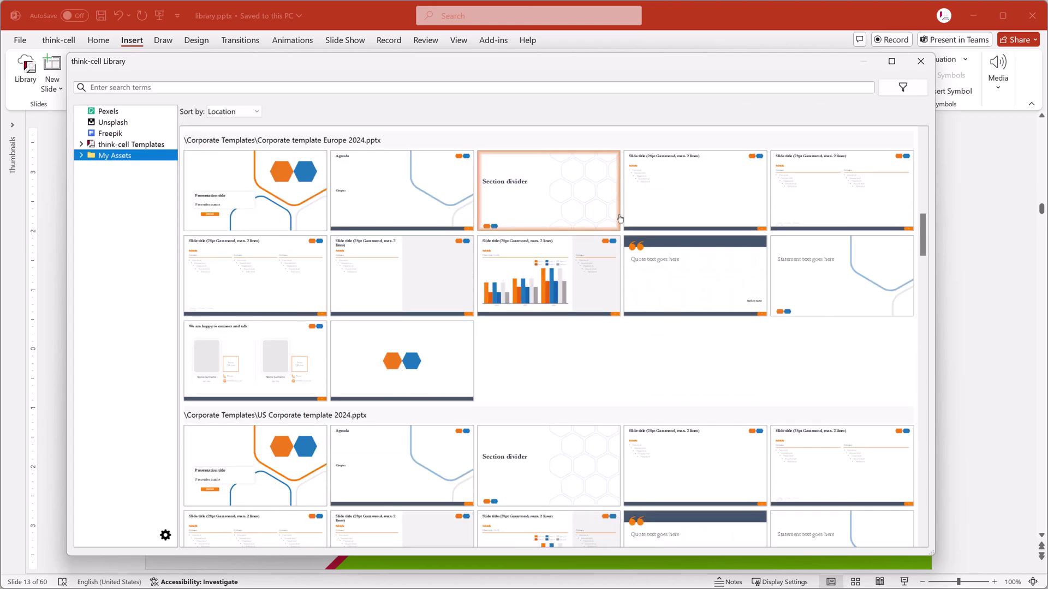
pyautogui.scroll(-3, 620, 218)
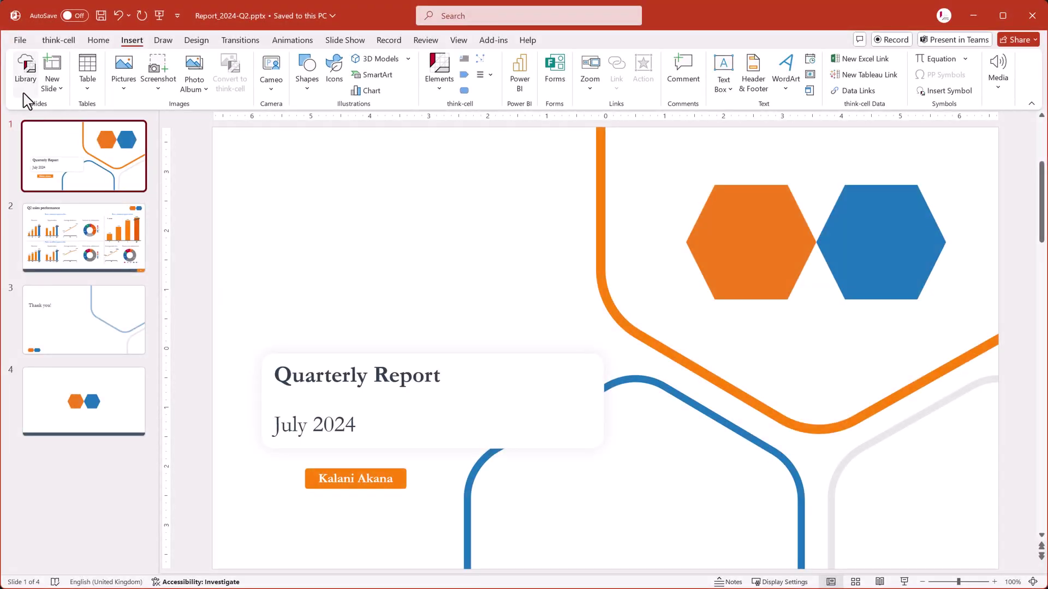
# Search the library for 'europe' and filter to one author, leaving only the brand awareness.pptx slide
pyautogui.click(25, 90)
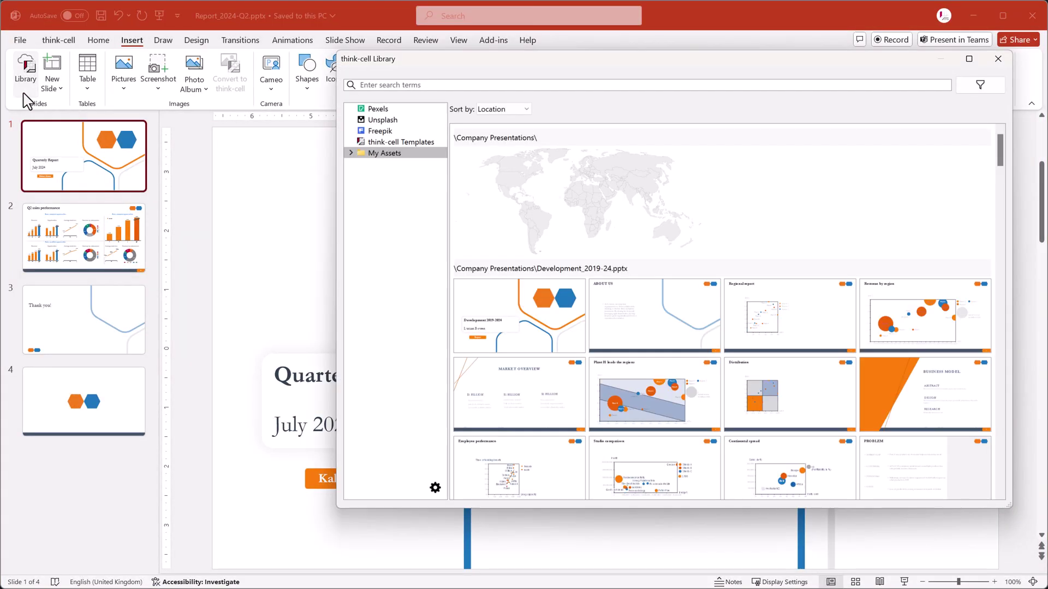
pyautogui.click(391, 85)
pyautogui.write('europe')
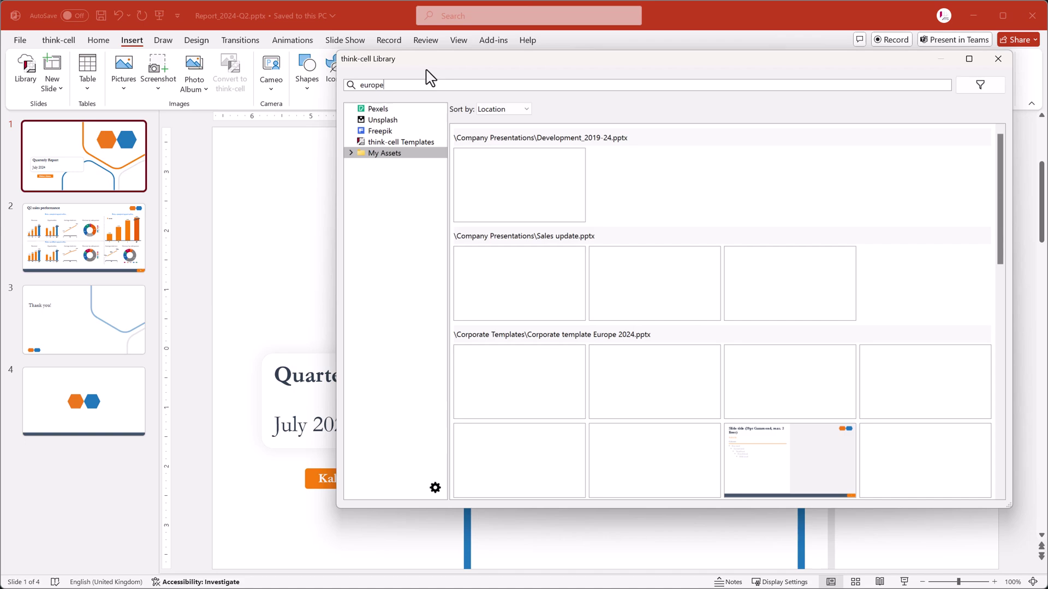
pyautogui.click(980, 86)
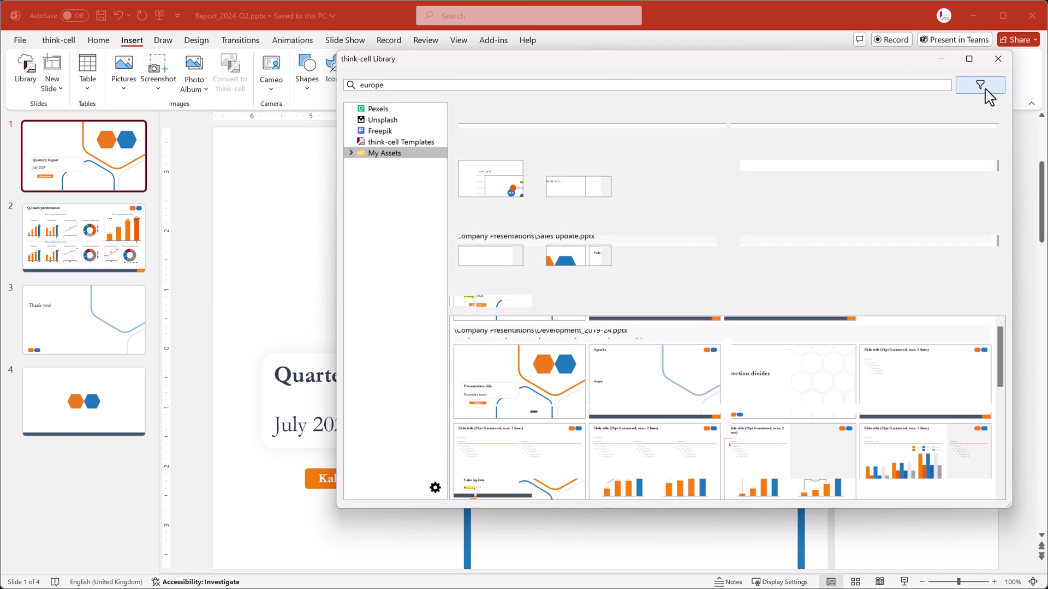
pyautogui.click(811, 181)
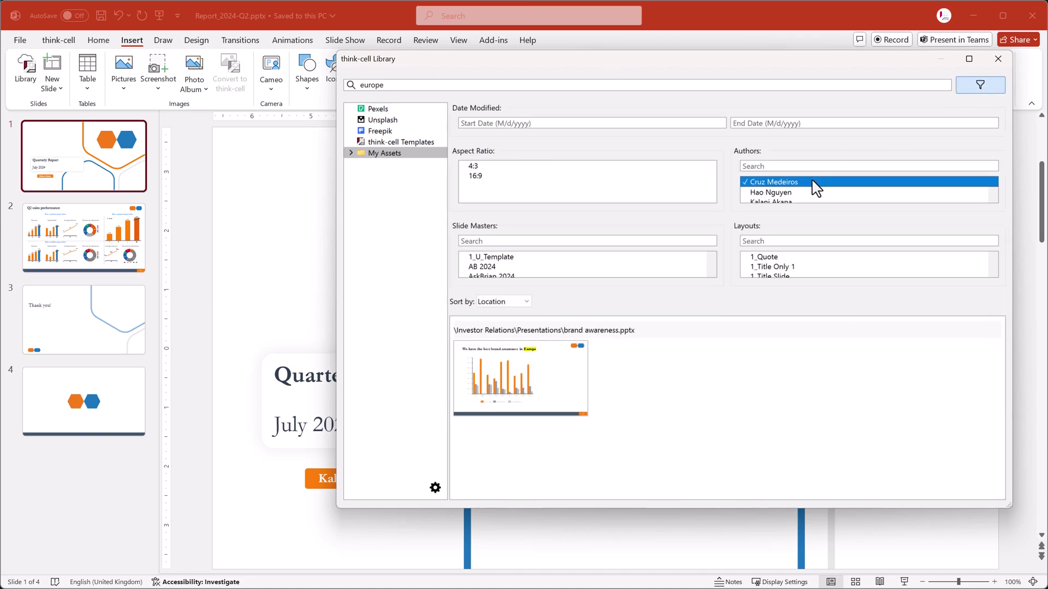
# Insert the brand awareness slide as slide 2 and add a C:\My Documents folder source
pyautogui.click(526, 389)
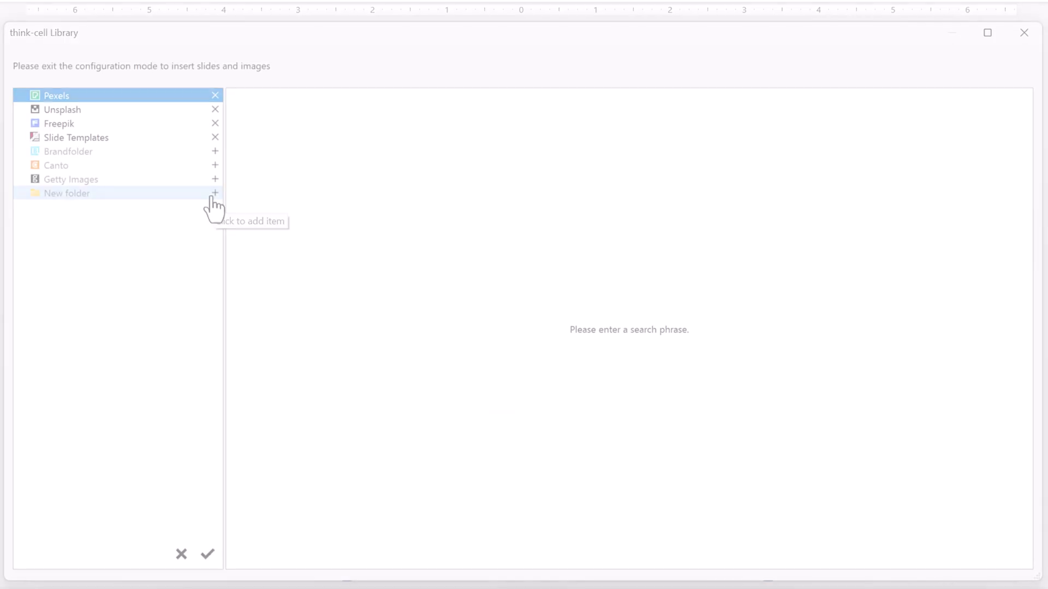
pyautogui.click(214, 192)
pyautogui.click(983, 124)
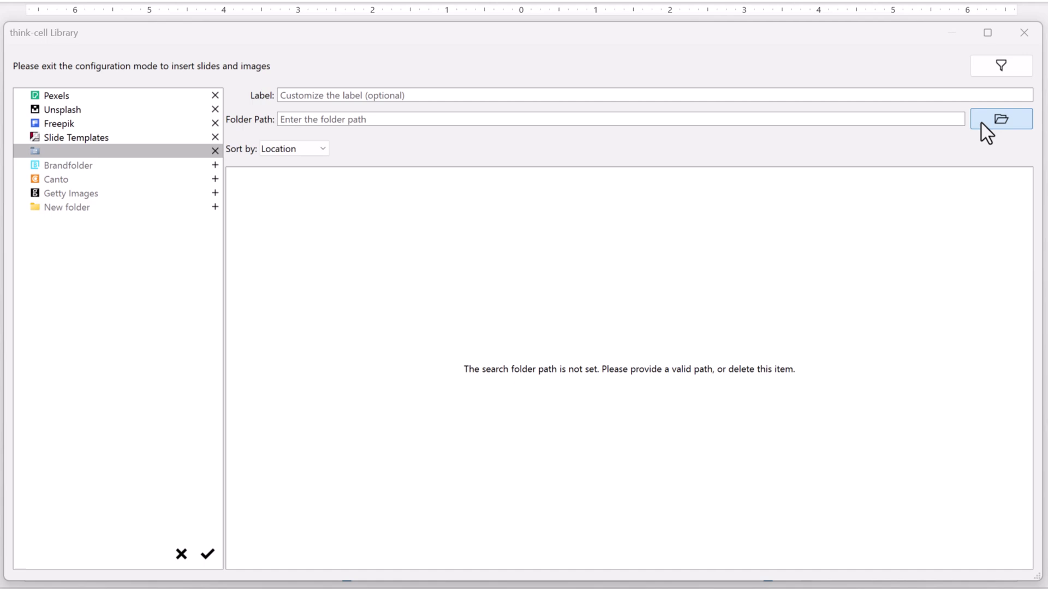
pyautogui.click(526, 341)
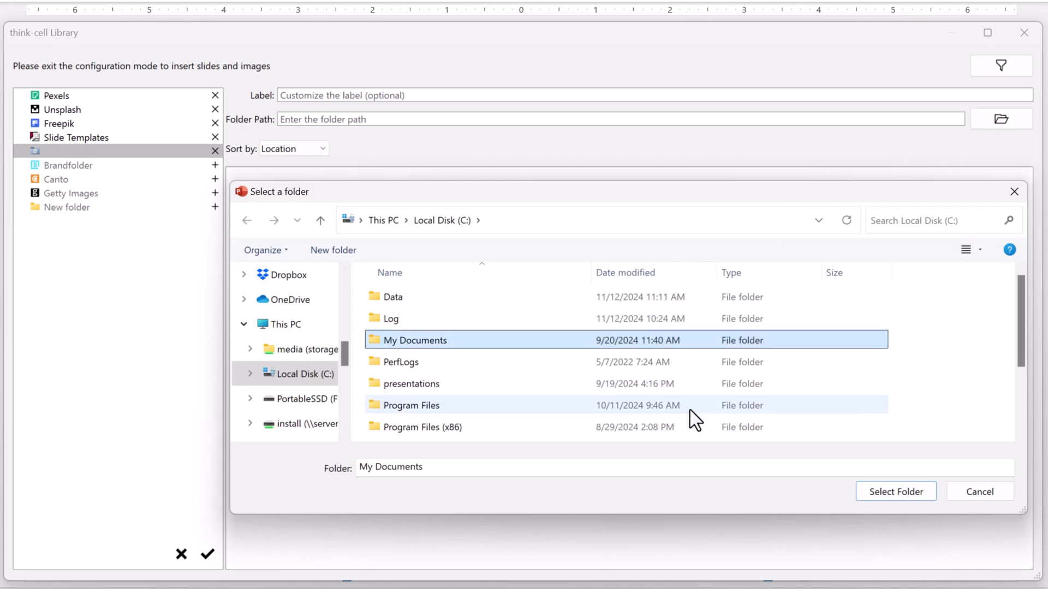
pyautogui.click(872, 493)
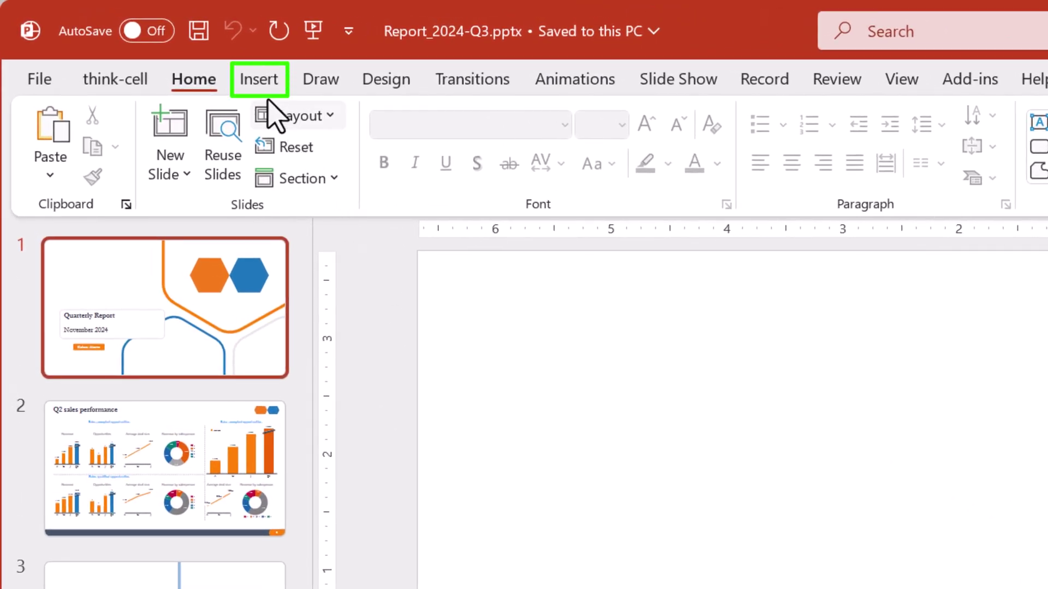
# Open the think-cell Library over the Report_2024-Q3 presentation from the Insert tab
pyautogui.click(259, 82)
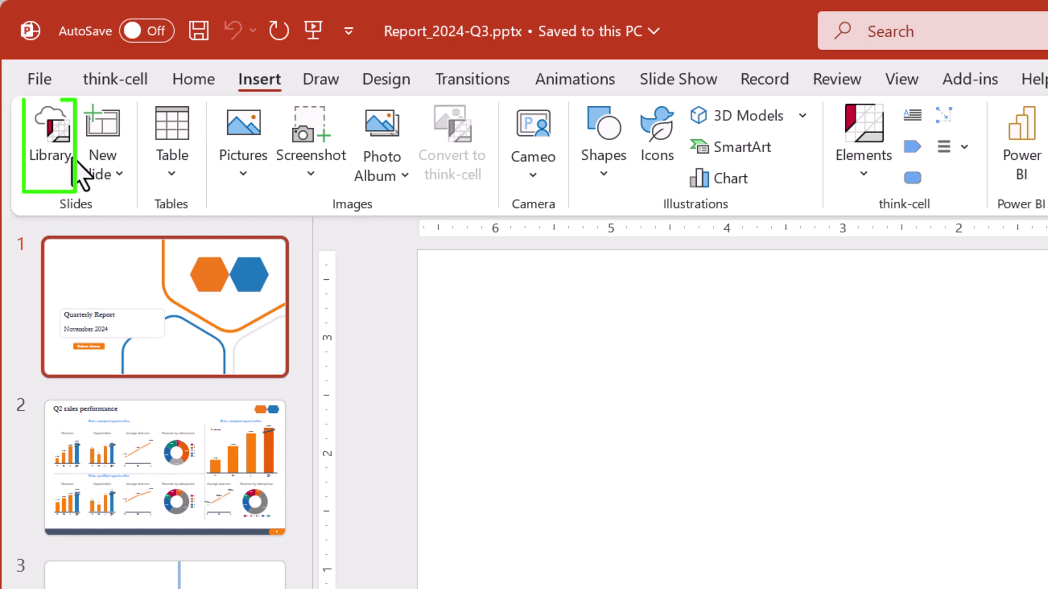
pyautogui.click(54, 168)
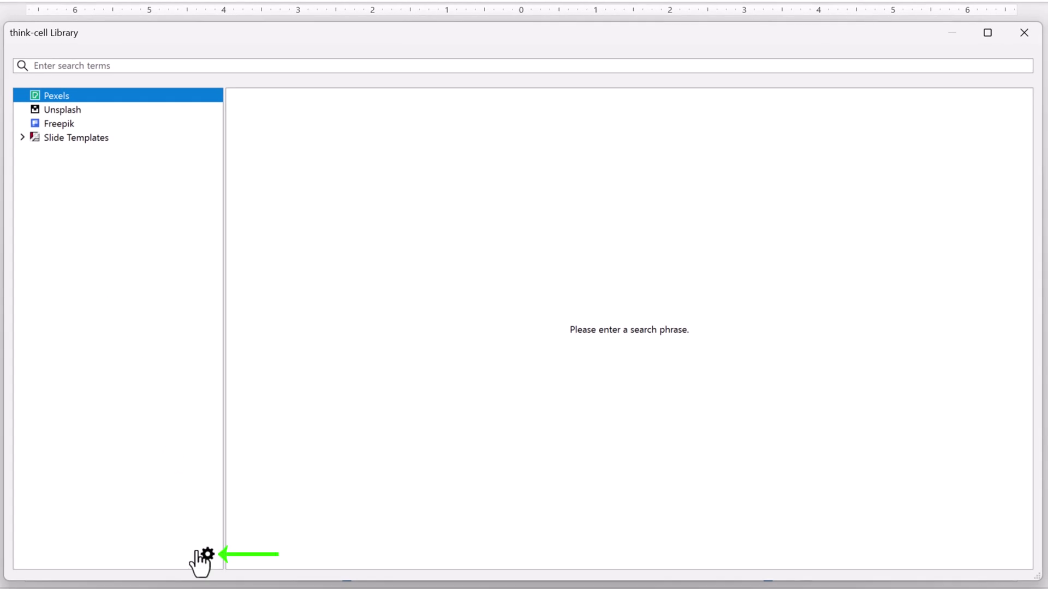
pyautogui.click(202, 555)
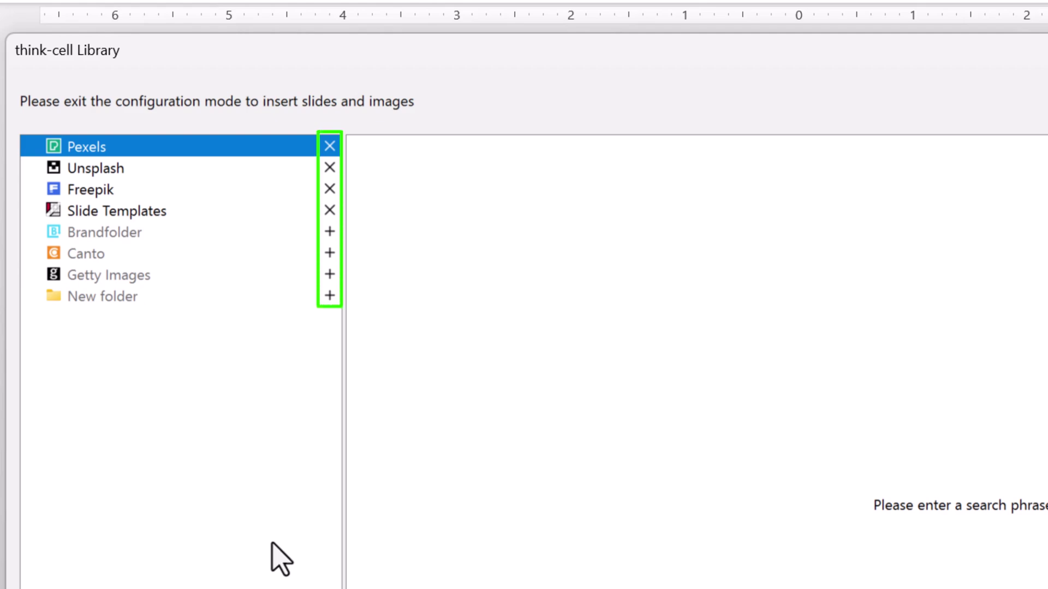
pyautogui.click(328, 231)
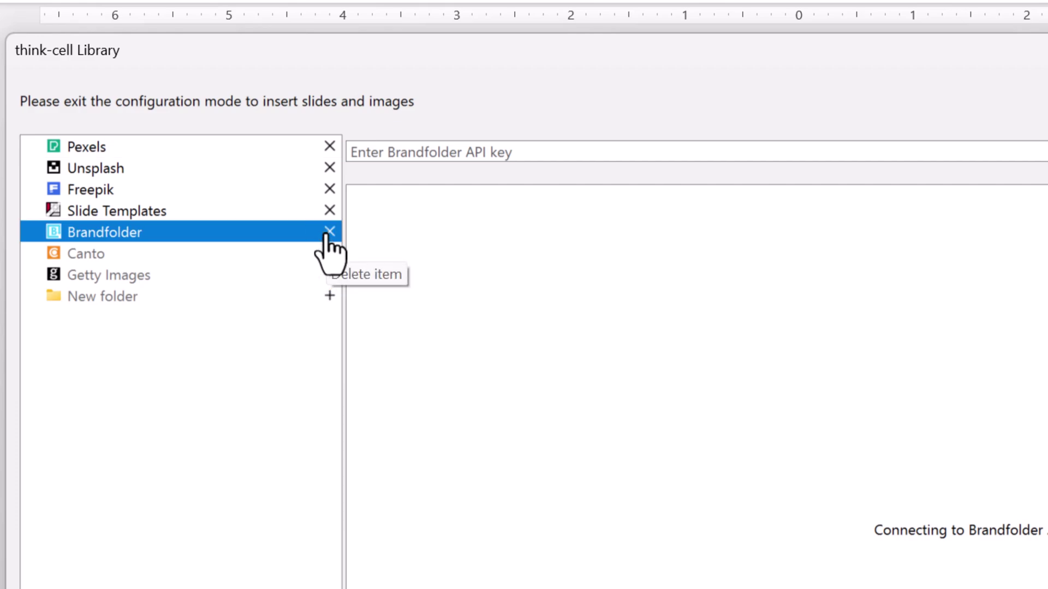
pyautogui.click(329, 232)
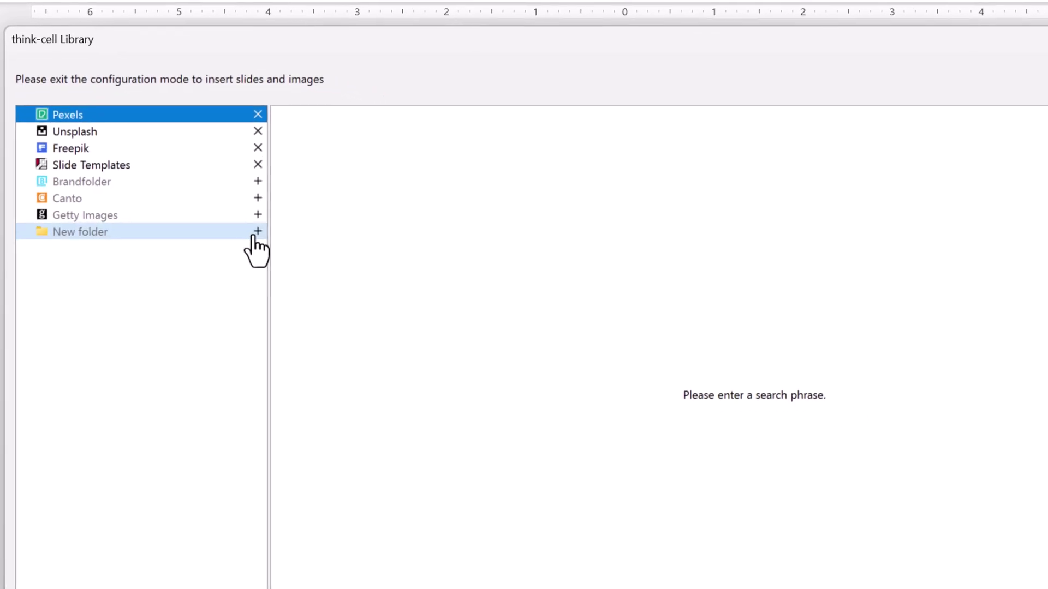
# Add a new folder source and browse for its folder on Local Disk (C:)
pyautogui.click(222, 202)
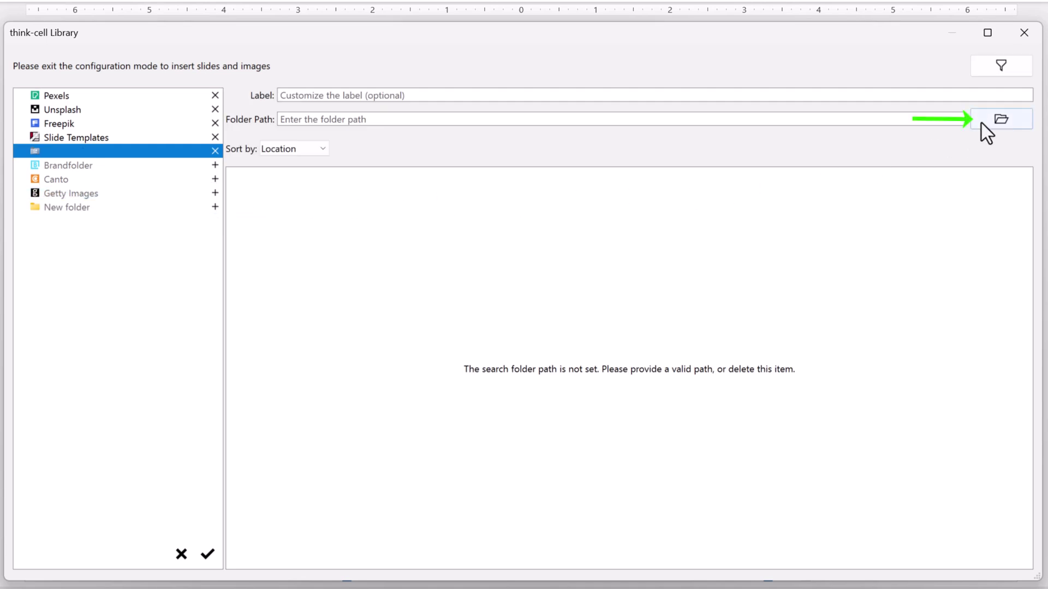
pyautogui.click(981, 123)
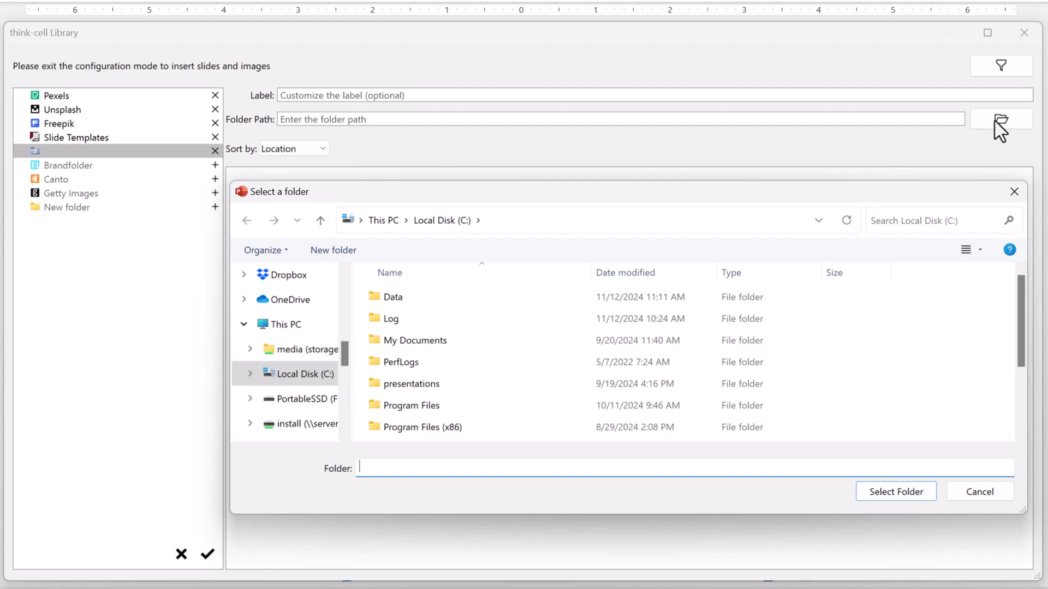
# Point the new source at C:\My Documents so it previews the company presentation slides
pyautogui.click(515, 338)
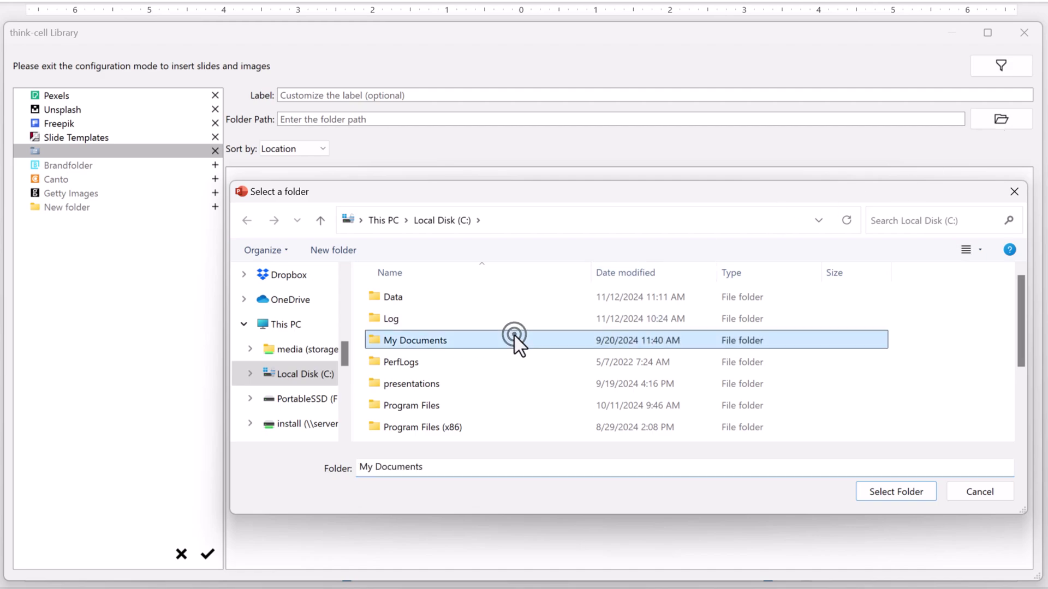
pyautogui.click(880, 490)
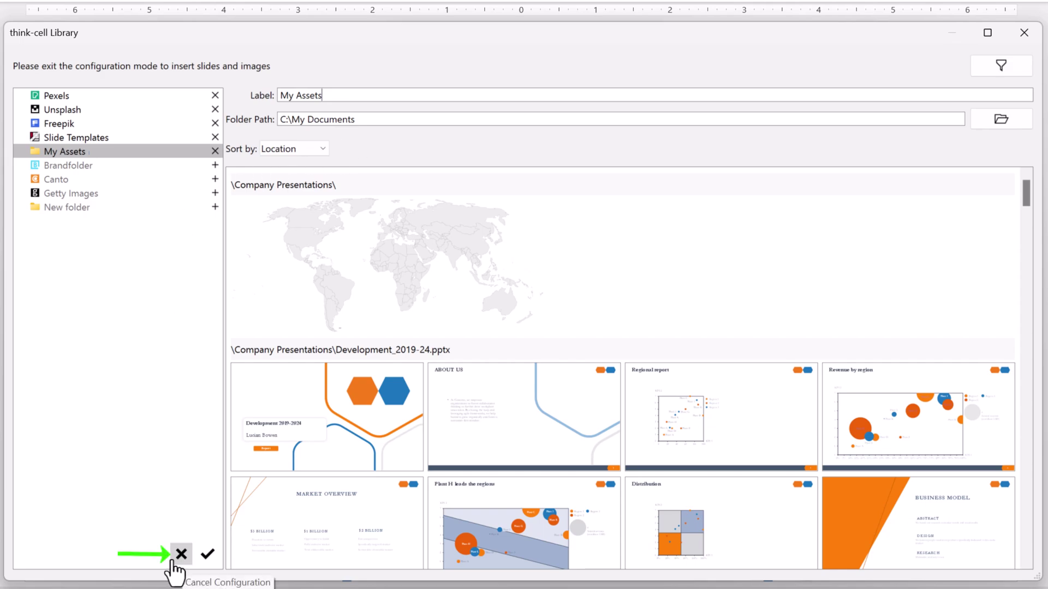
# Save the library configuration, refresh with F5, and scroll through the My Assets subfolders
pyautogui.click(208, 554)
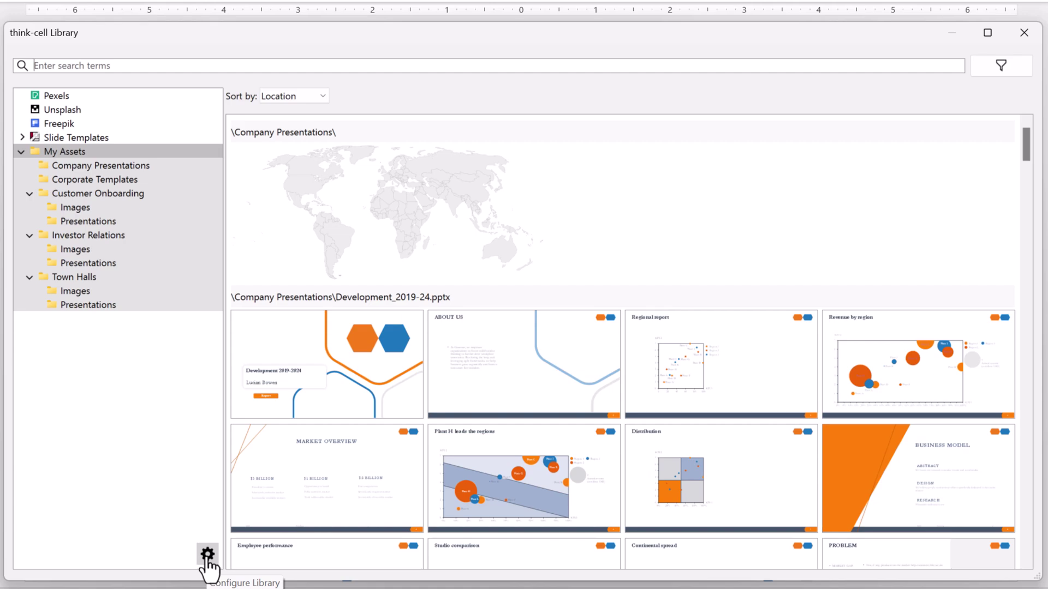
pyautogui.press('F5')
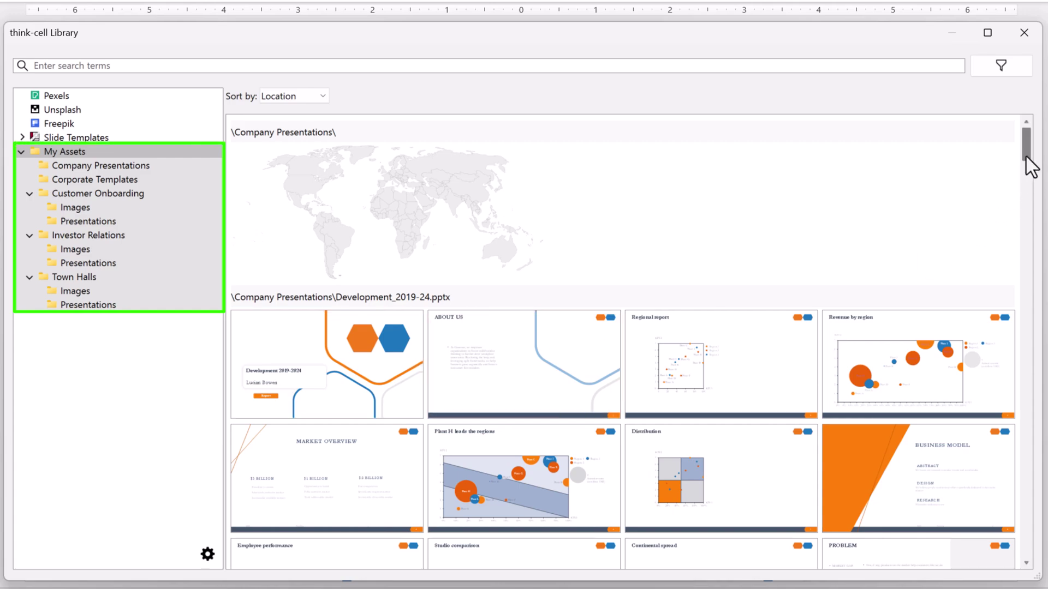
pyautogui.moveTo(1025, 157); pyautogui.dragTo(1029, 274)
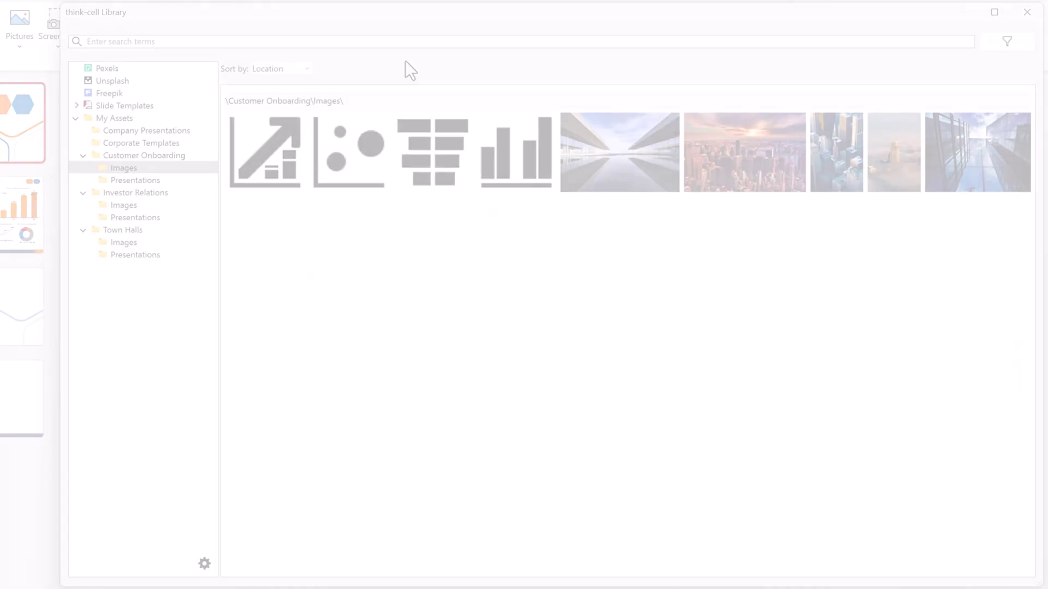
# Delete skyscrapers05.jpg from Customer Onboarding\Images in Explorer, then refresh the library with F5
pyautogui.click(378, 101)
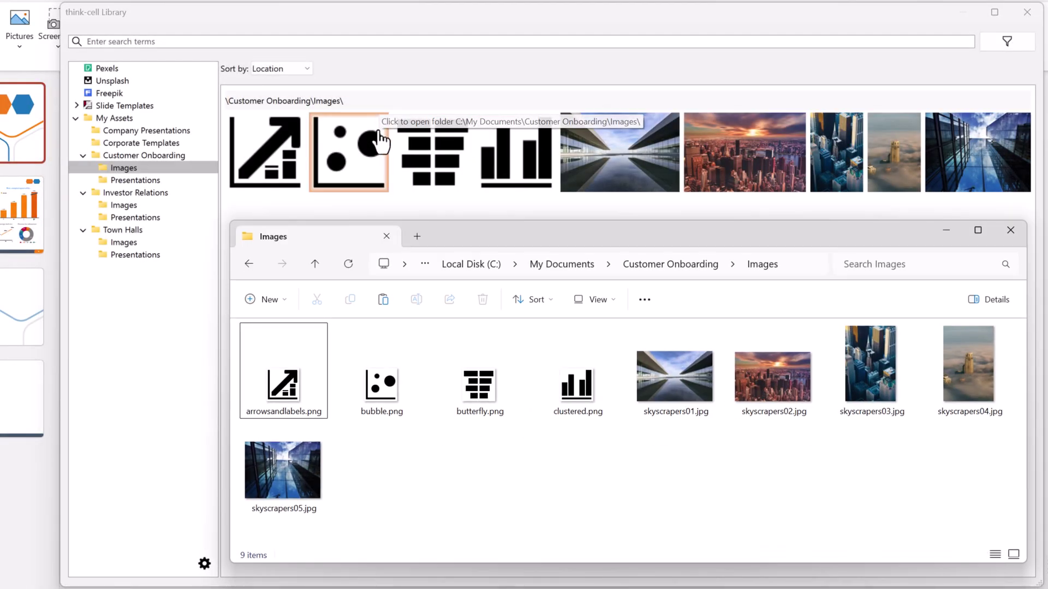
pyautogui.click(299, 463)
pyautogui.rightClick(299, 463)
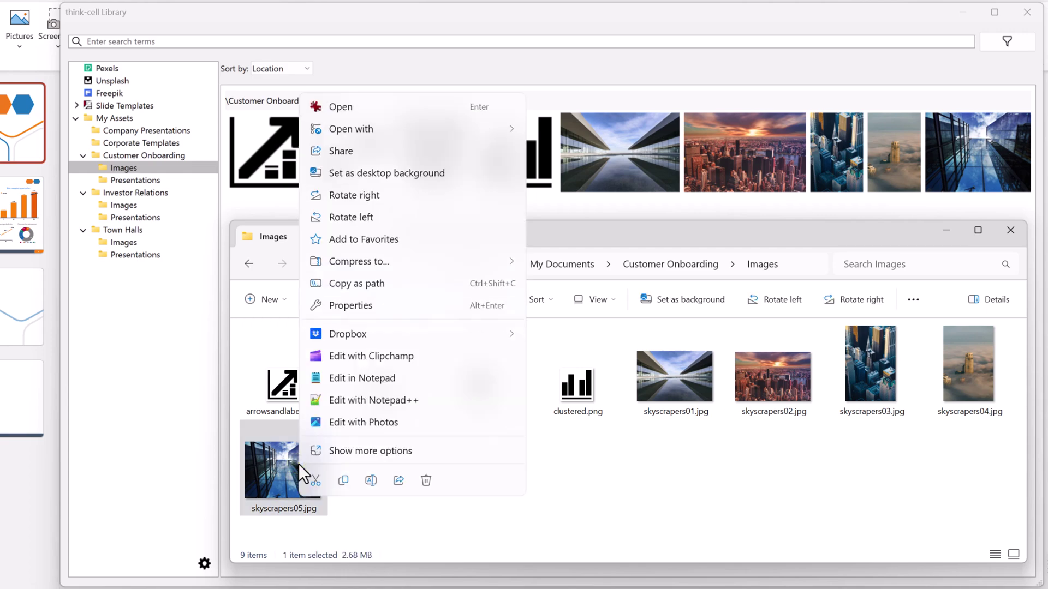
pyautogui.click(425, 480)
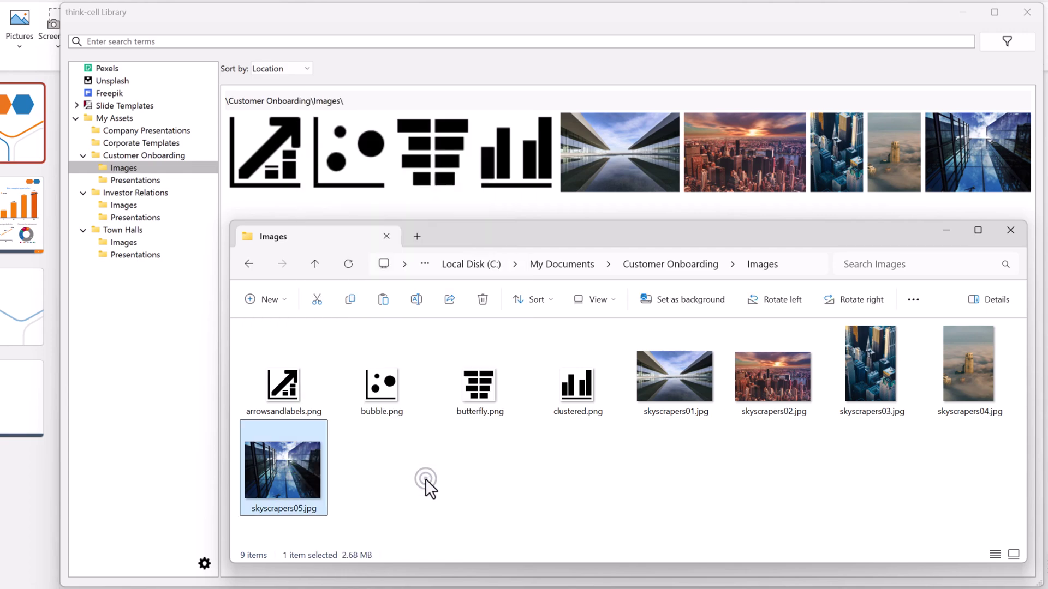
pyautogui.click(442, 212)
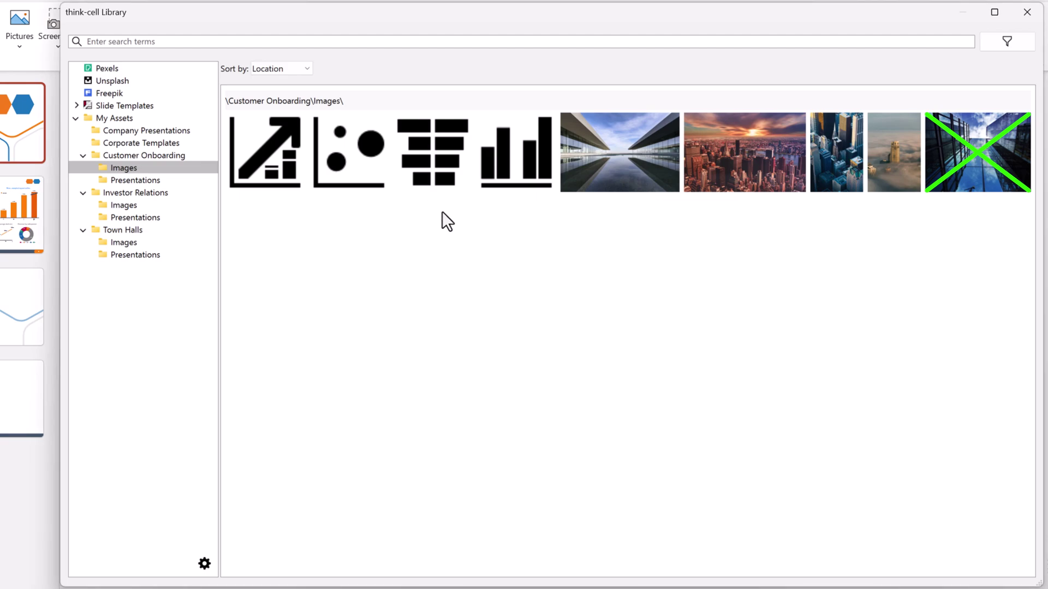
pyautogui.press('F5')
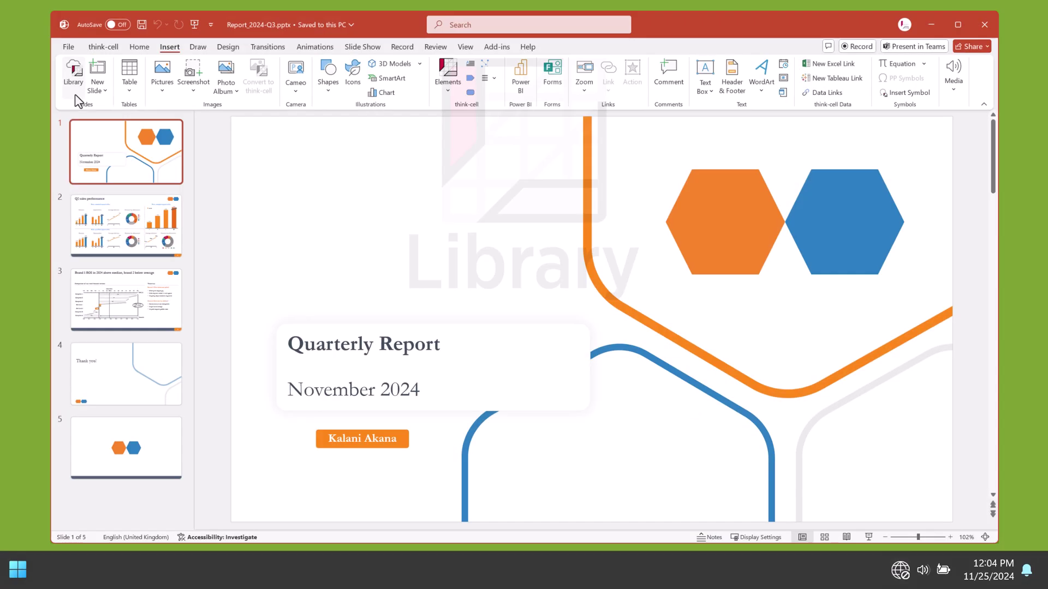
# Reopen the think-cell Library to show My Assets and its subfolders
pyautogui.click(75, 96)
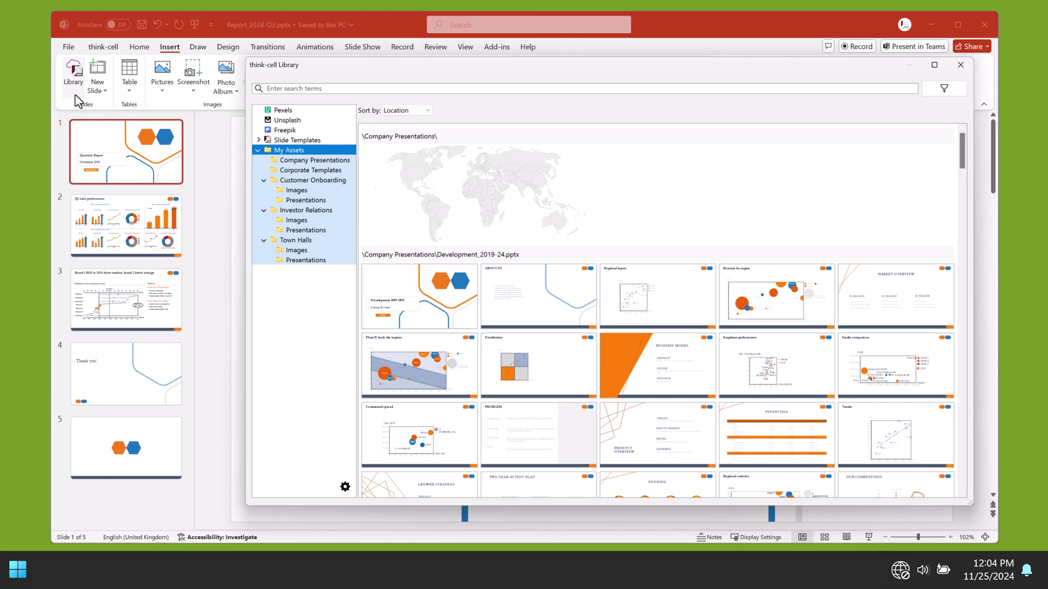